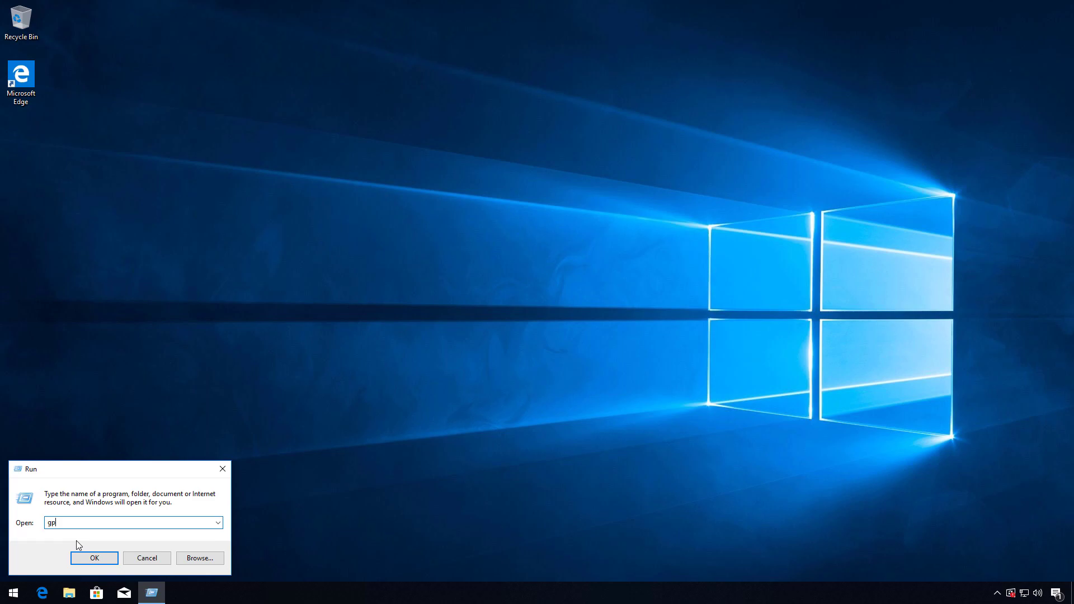
Run gpedit.msc to open the Local Group Policy Editor, with its window maximized and the policy tree widened.
{"action": "type", "text": "edit.msc"}
{"action": "key", "text": "Return"}
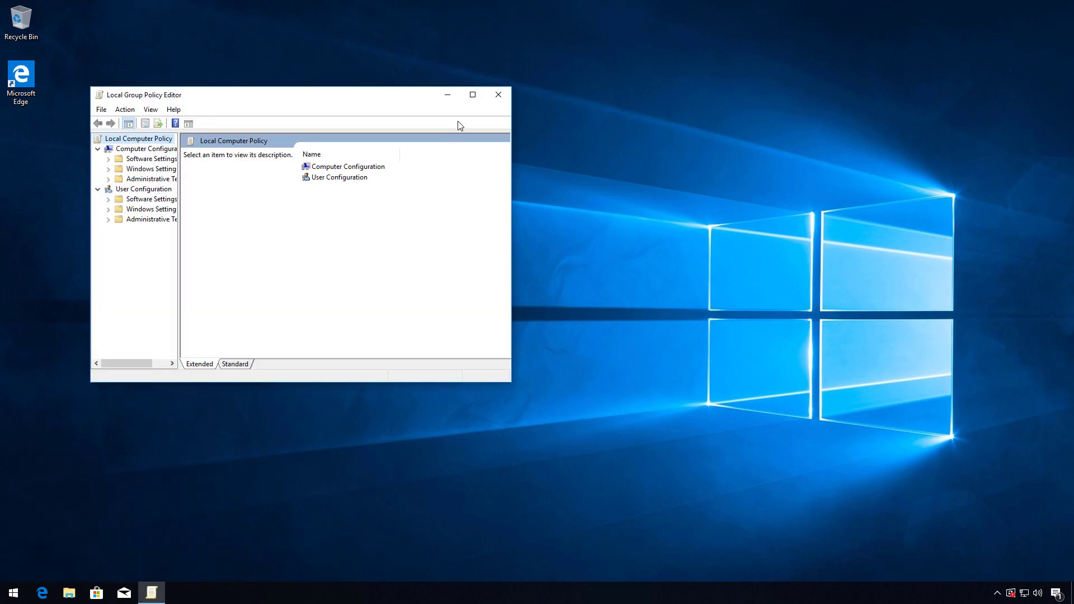
{"action": "left_click", "coordinate": [474, 95]}
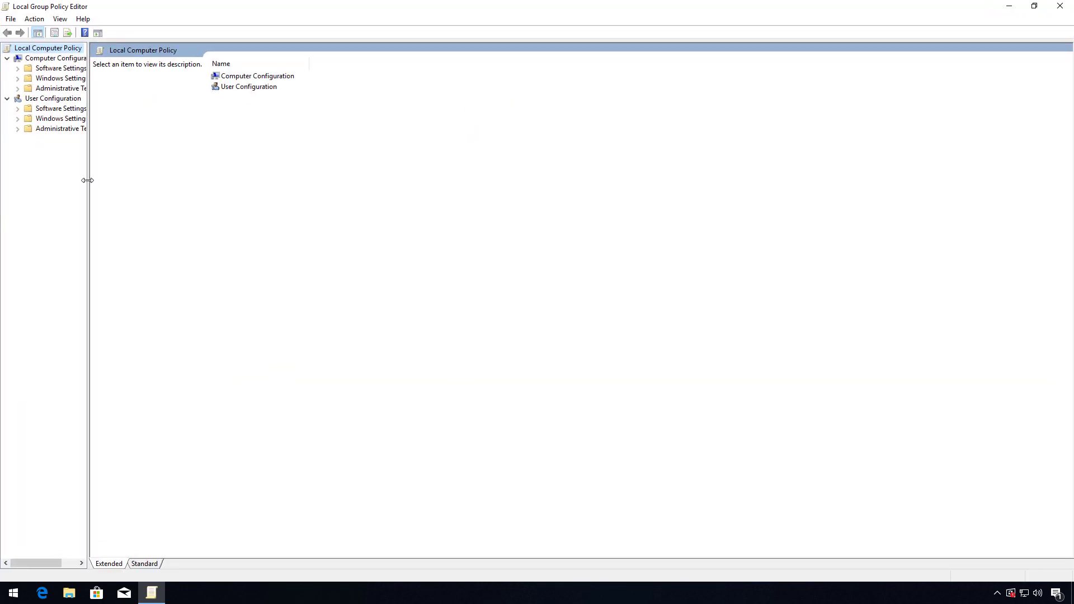
{"action": "left_click_drag", "start_coordinate": [88, 180], "coordinate": [170, 181]}
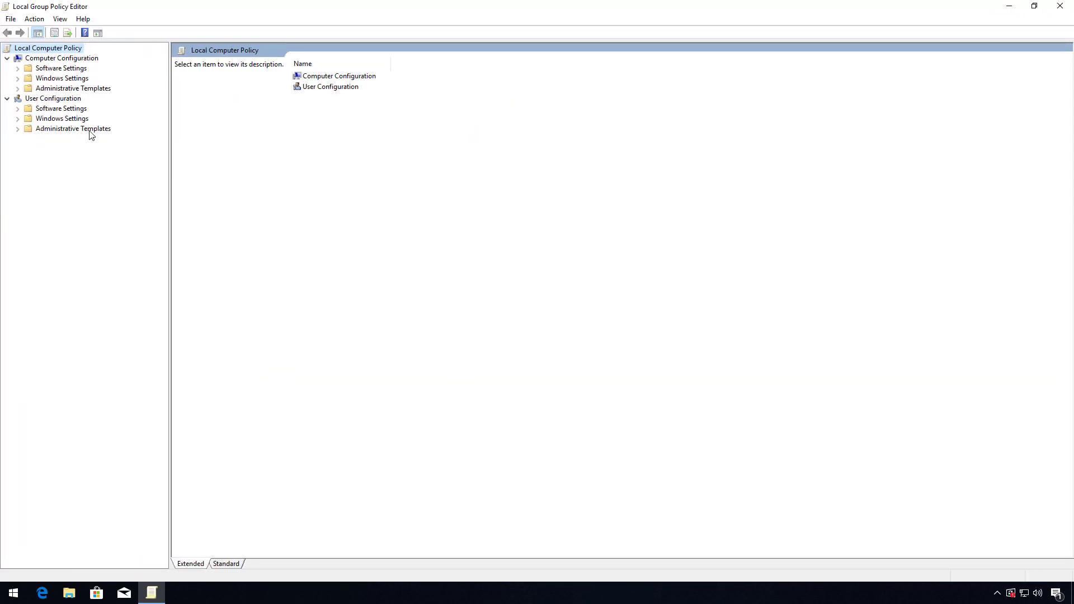
Show the Operating System Drives policies under Computer Configuration, Administrative Templates, Windows Components, BitLocker Drive Encryption, sorted by setting name.
{"action": "left_click", "coordinate": [17, 89]}
{"action": "left_click", "coordinate": [49, 160]}
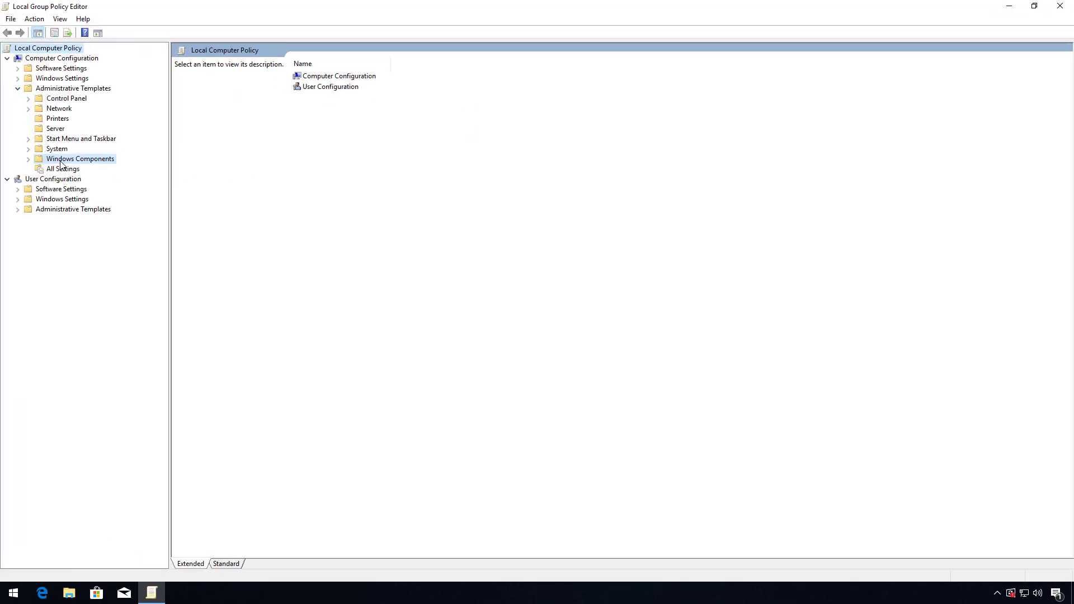
{"action": "left_click", "coordinate": [28, 160]}
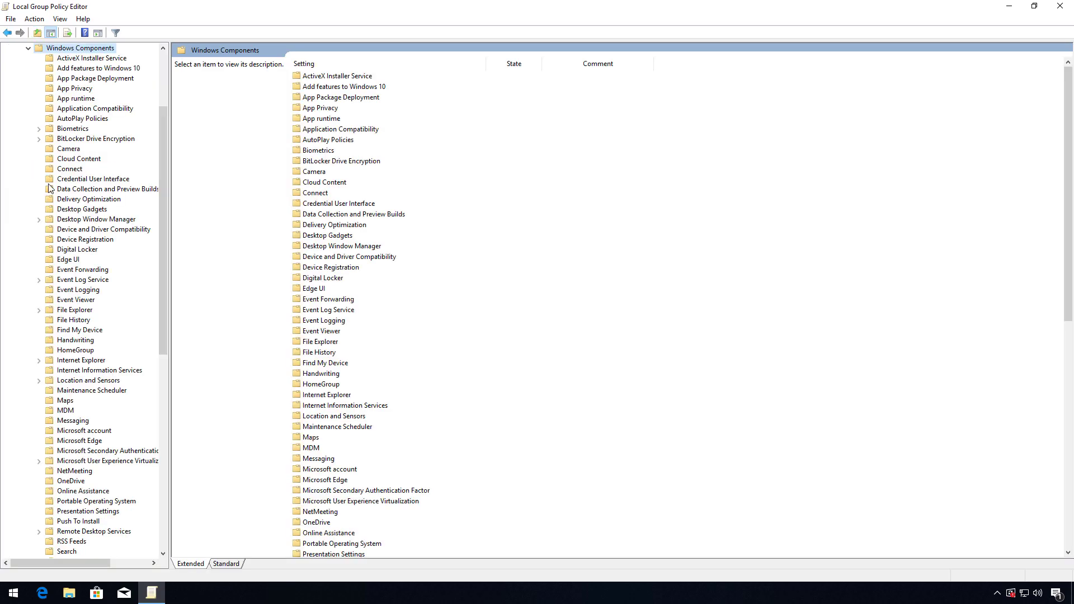
{"action": "left_click", "coordinate": [83, 140]}
{"action": "left_click", "coordinate": [39, 139]}
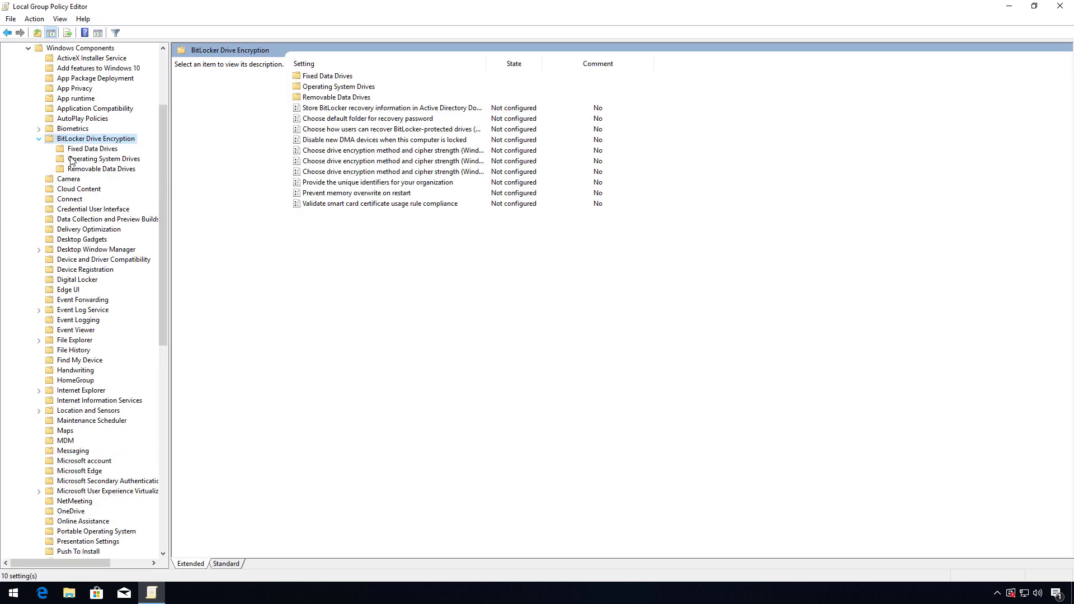
{"action": "left_click", "coordinate": [92, 160]}
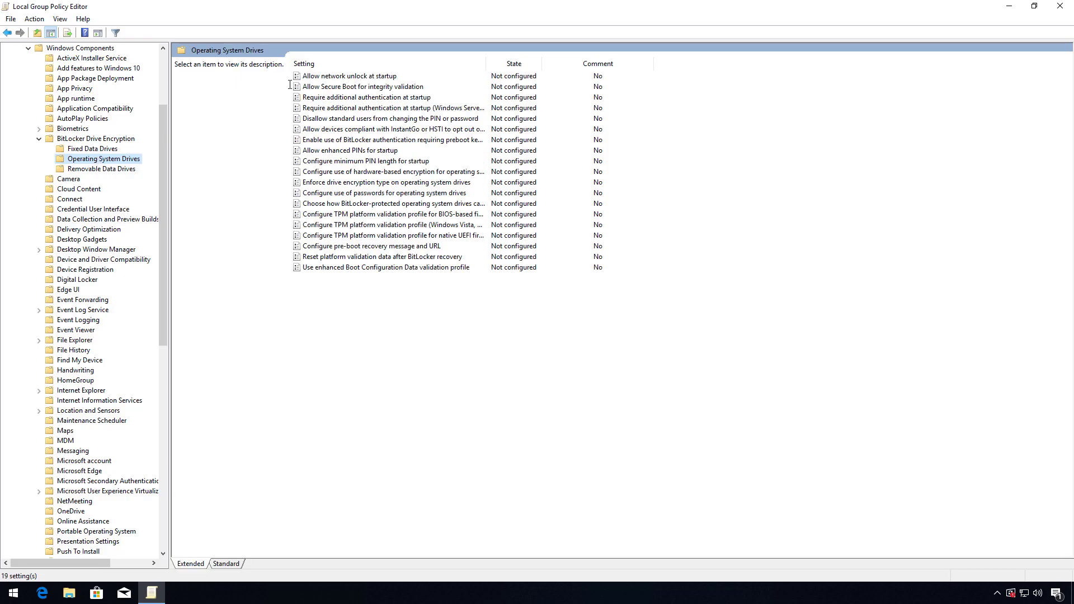
{"action": "left_click", "coordinate": [330, 65]}
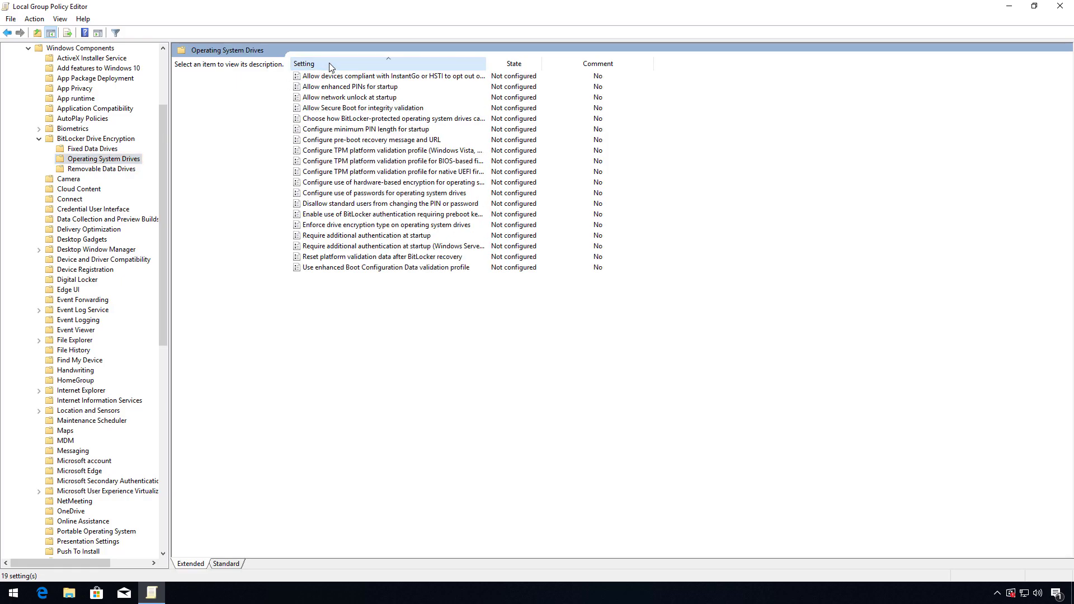
Enable the "Require additional authentication at startup" policy with BitLocker allowed without a compatible TPM, and close the policy editor.
{"action": "left_click", "coordinate": [361, 236]}
{"action": "right_click", "coordinate": [361, 237]}
{"action": "left_click", "coordinate": [374, 240]}
{"action": "left_click_drag", "start_coordinate": [284, 112], "coordinate": [571, 141]}
{"action": "left_click", "coordinate": [420, 202]}
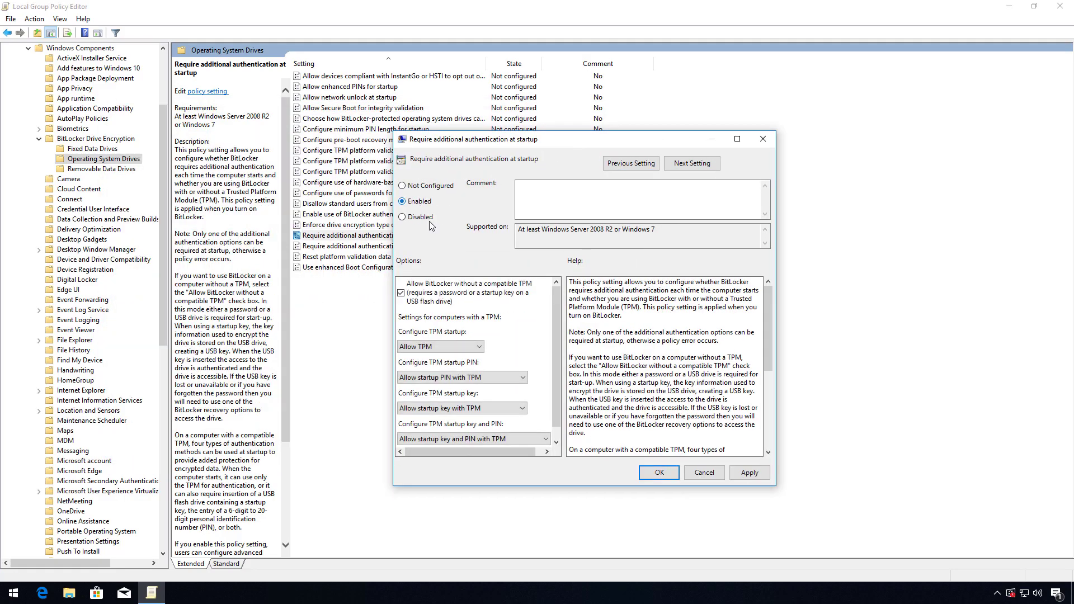
{"action": "left_click_drag", "start_coordinate": [553, 317], "coordinate": [554, 329]}
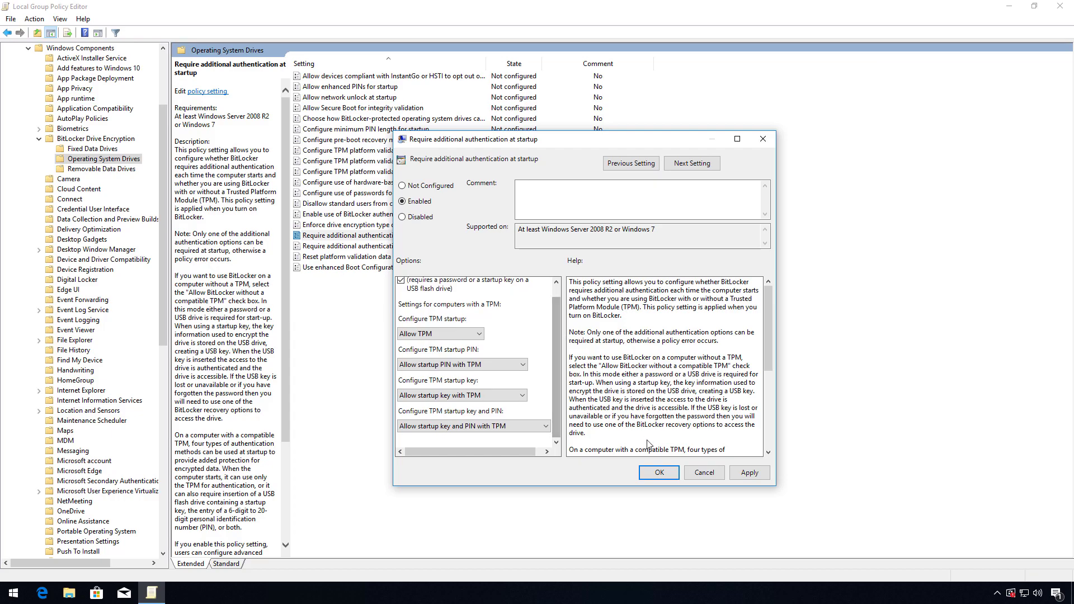
{"action": "left_click", "coordinate": [658, 474]}
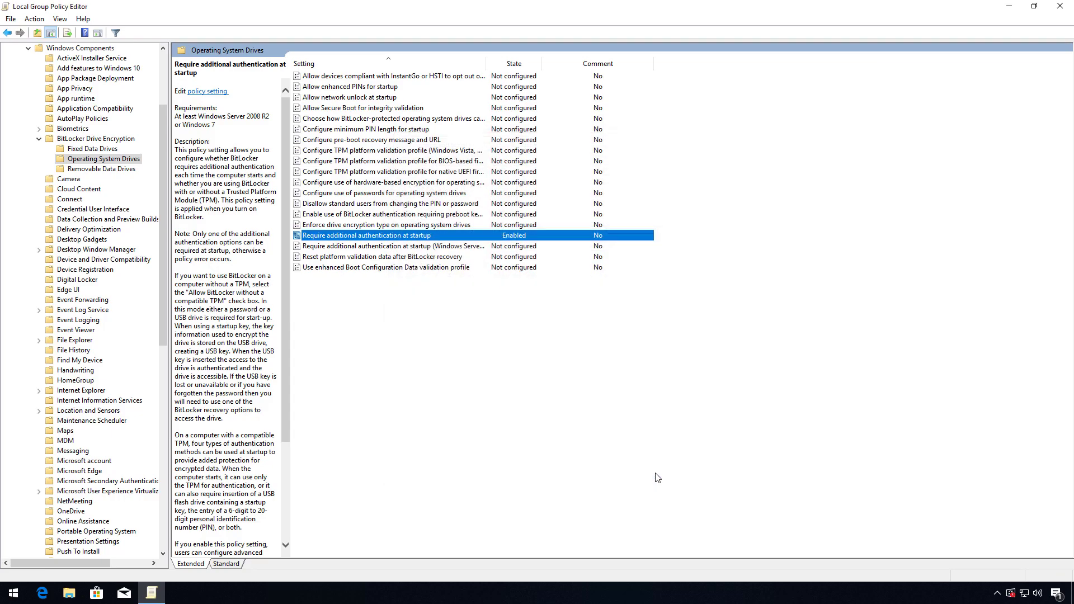
{"action": "left_click", "coordinate": [1059, 7]}
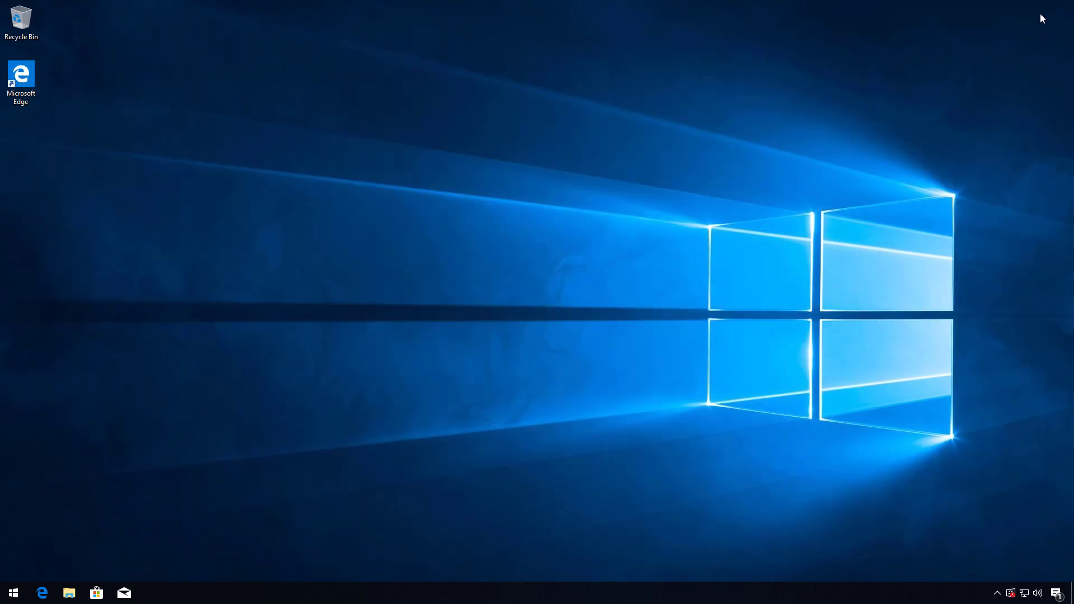
Open Control Panel with the Run command "control" and show its items as small icons.
{"action": "right_click", "coordinate": [11, 597]}
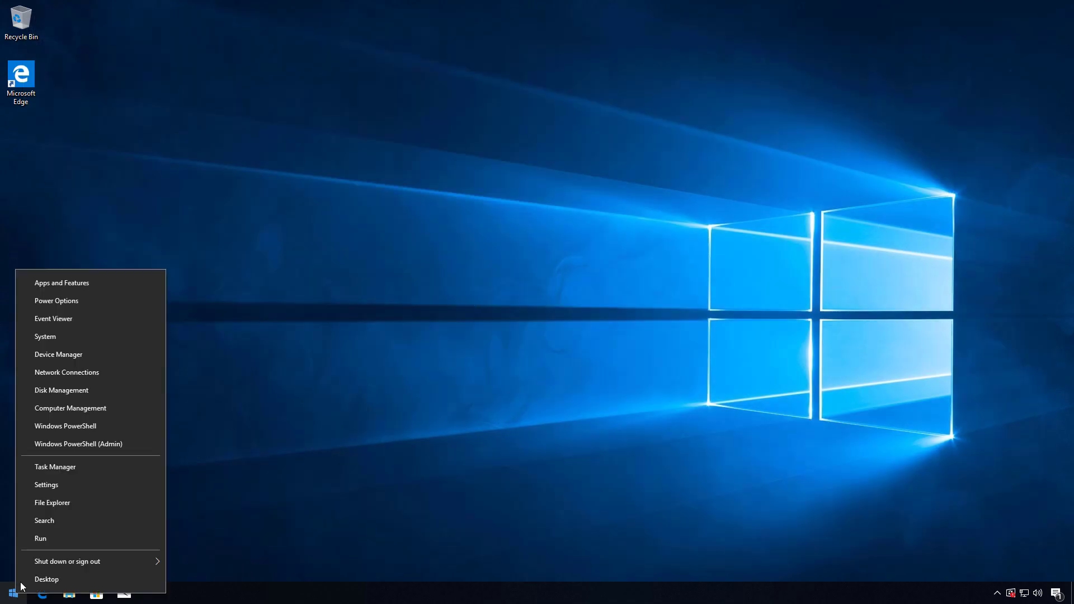
{"action": "left_click", "coordinate": [51, 539]}
{"action": "type", "text": "control"}
{"action": "key", "text": "Return"}
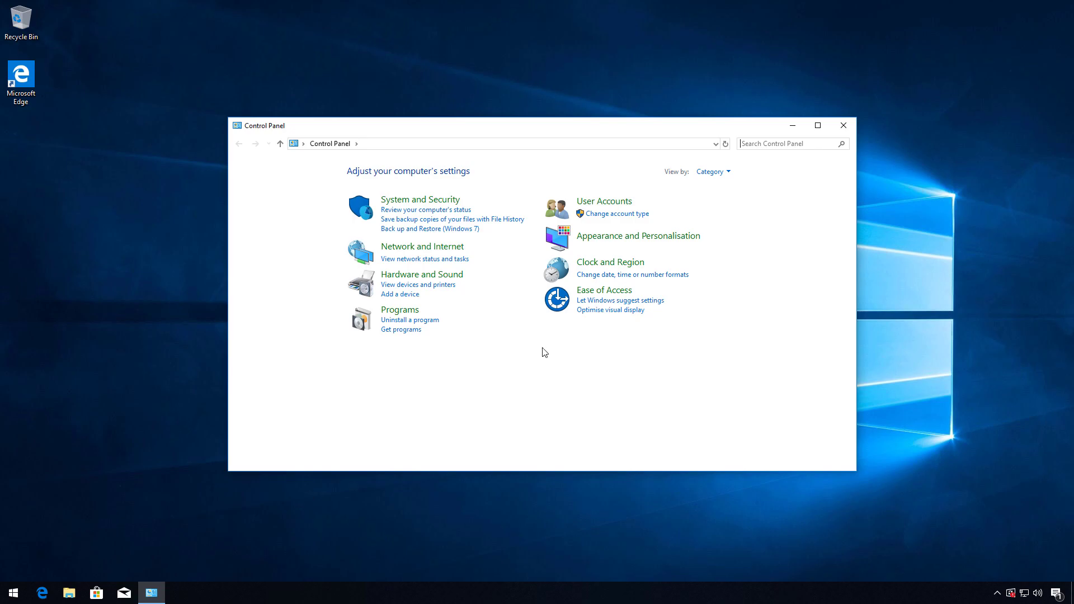
{"action": "left_click", "coordinate": [723, 172]}
{"action": "left_click", "coordinate": [732, 213]}
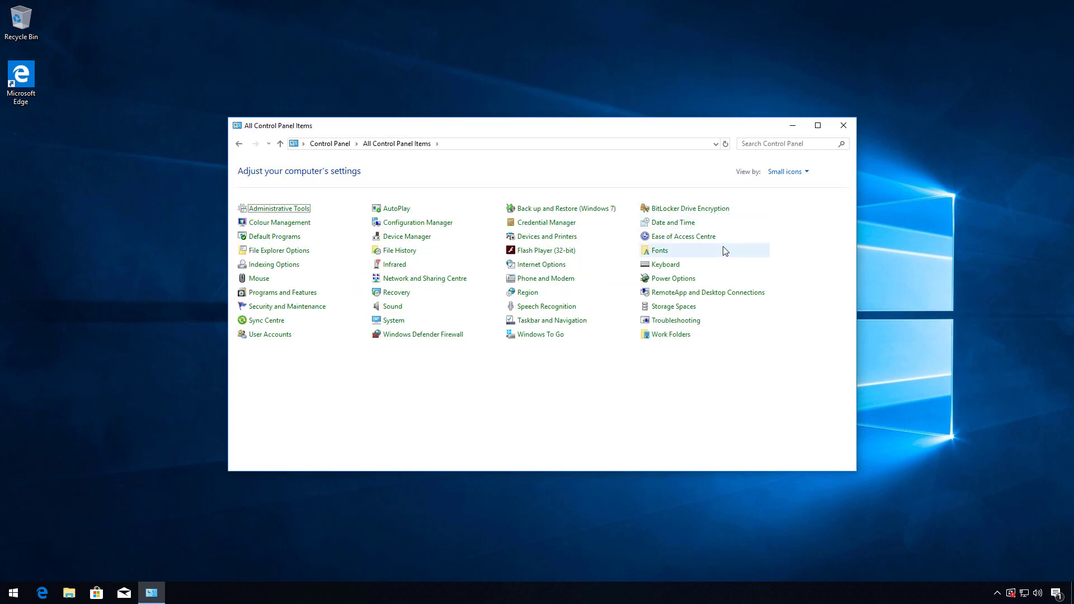
Turn on BitLocker for the C: drive and complete the drive preparation stage of the setup.
{"action": "left_click", "coordinate": [696, 209]}
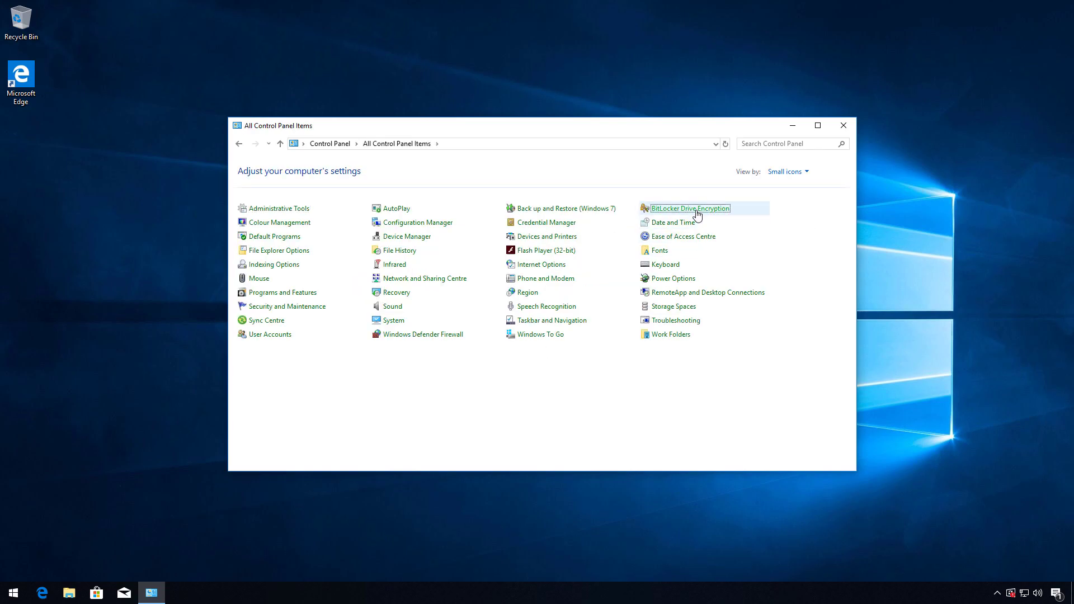
{"action": "left_click", "coordinate": [542, 258]}
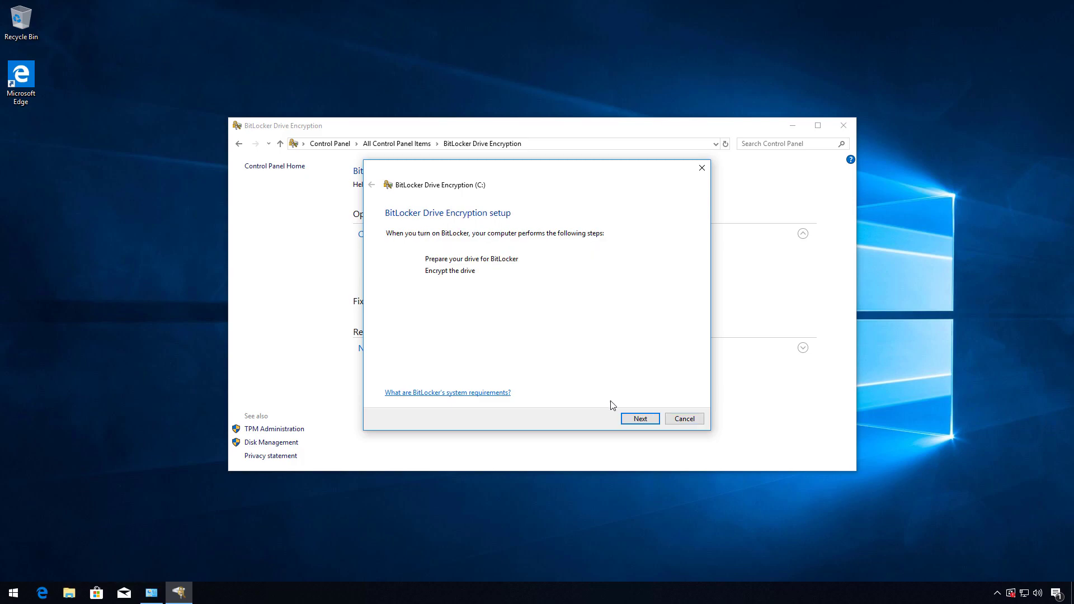
{"action": "left_click", "coordinate": [629, 421]}
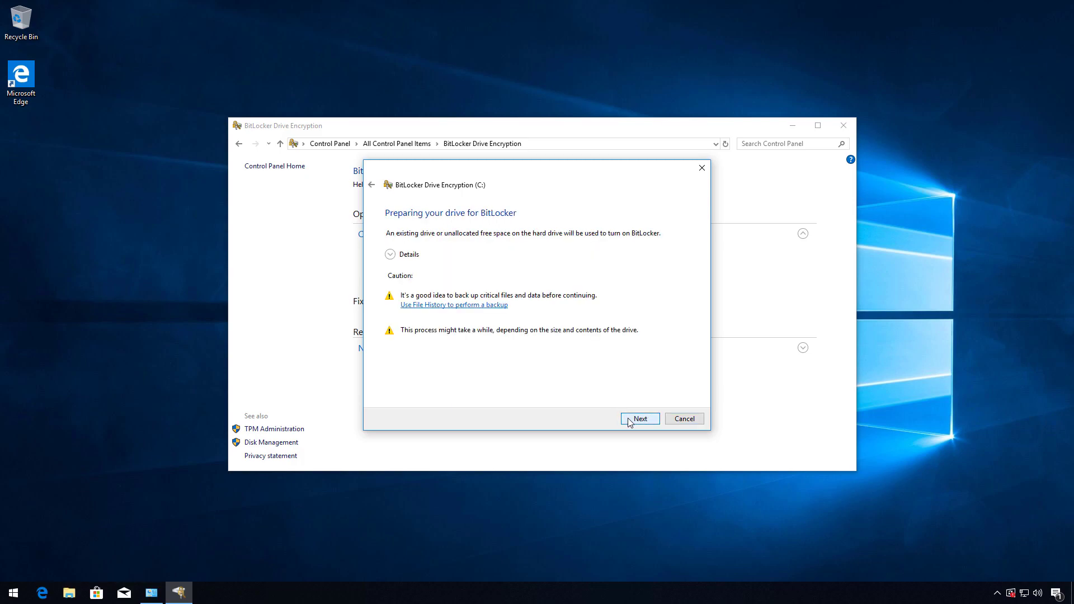
{"action": "left_click", "coordinate": [630, 421]}
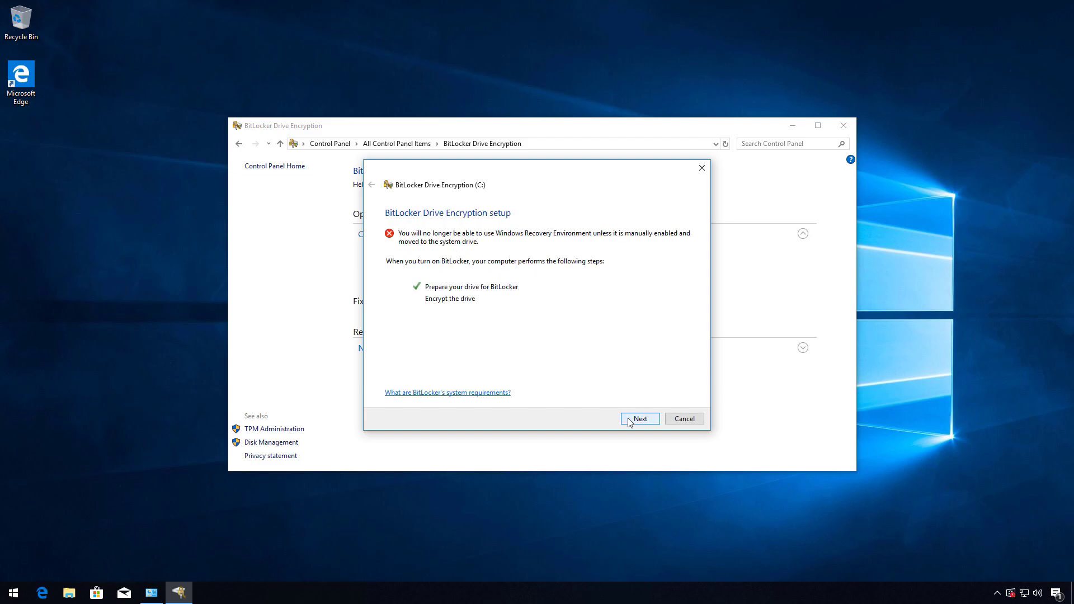
{"action": "left_click", "coordinate": [639, 420]}
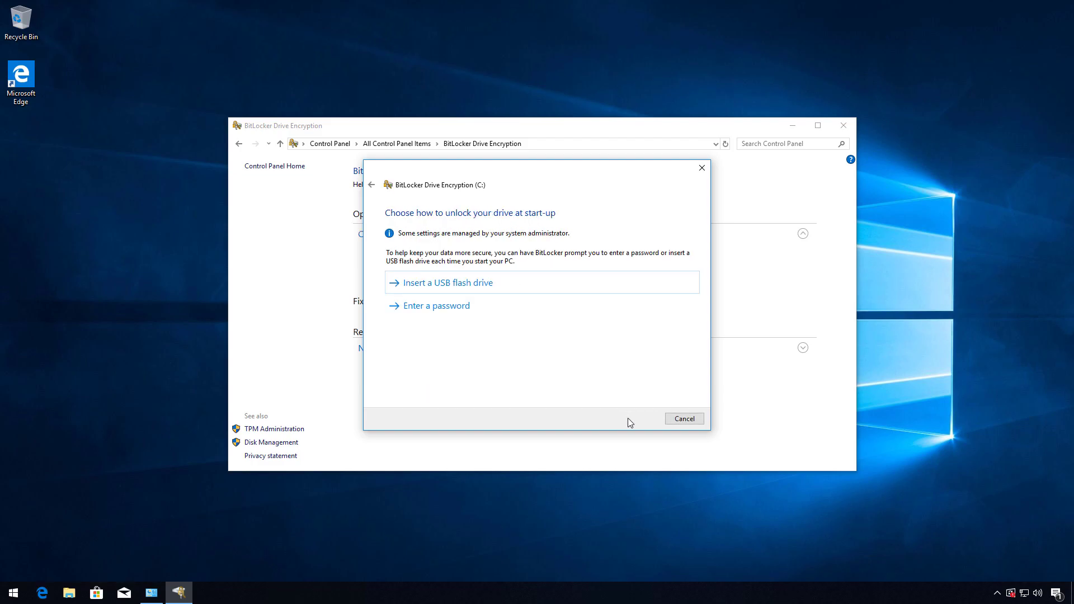
Choose password unlocking at start-up for the C: drive and enter and confirm the BitLocker password.
{"action": "left_click", "coordinate": [452, 307]}
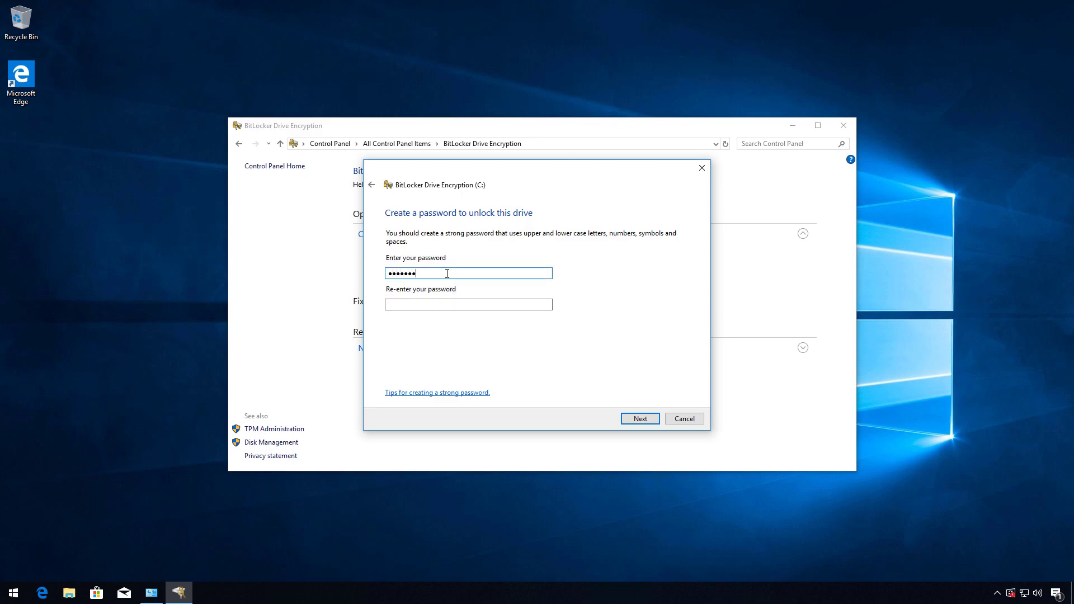
{"action": "key", "text": "Tab"}
{"action": "type", "text": "•••••••"}
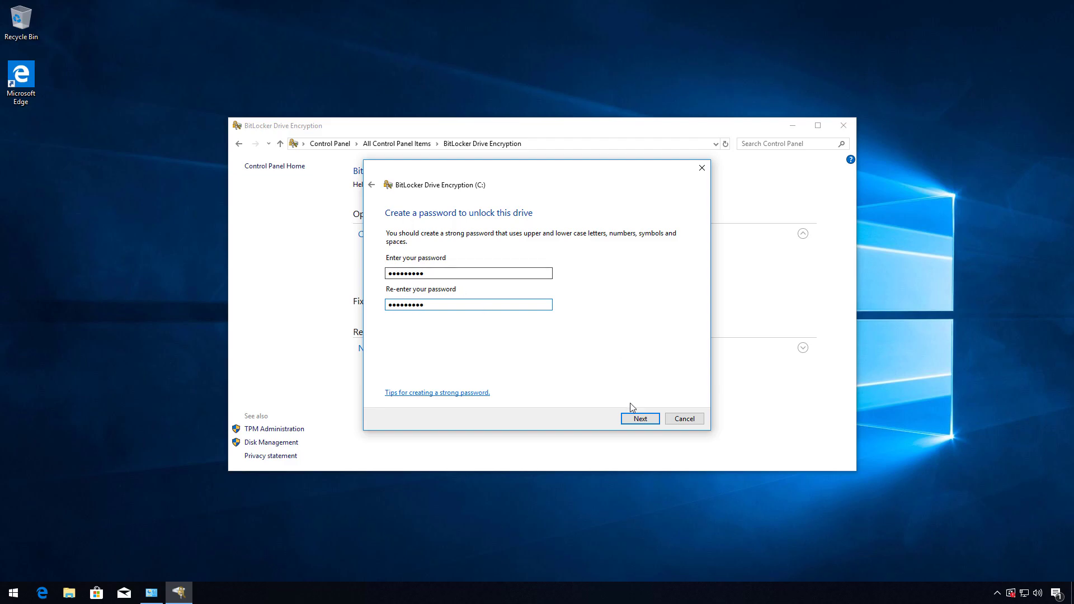
{"action": "left_click", "coordinate": [636, 418]}
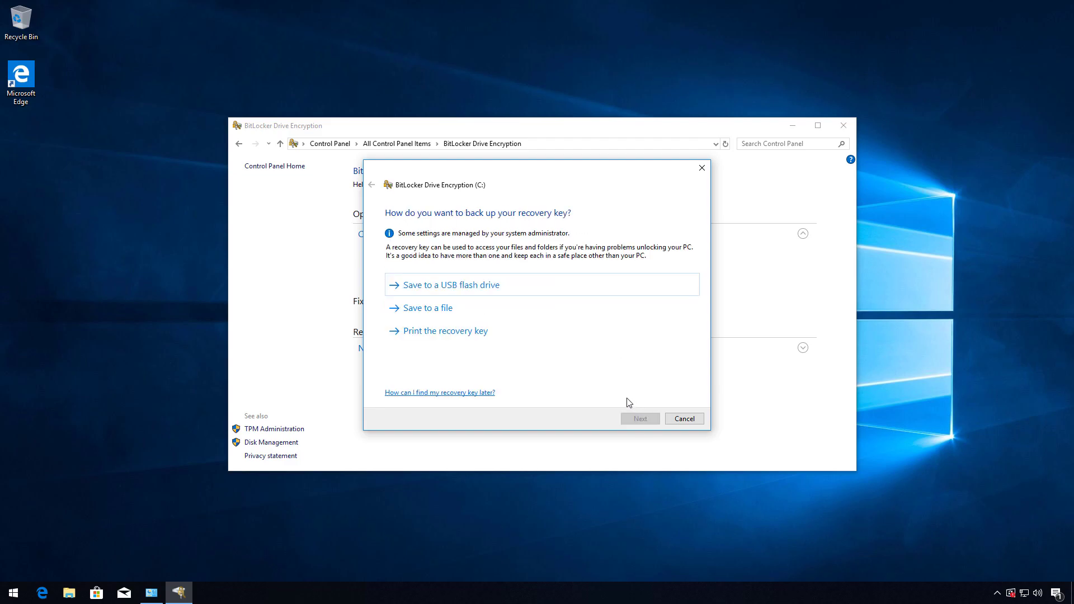
Back up the recovery key to a text file in the Recovery folder on New Volume (E:).
{"action": "left_click", "coordinate": [461, 315]}
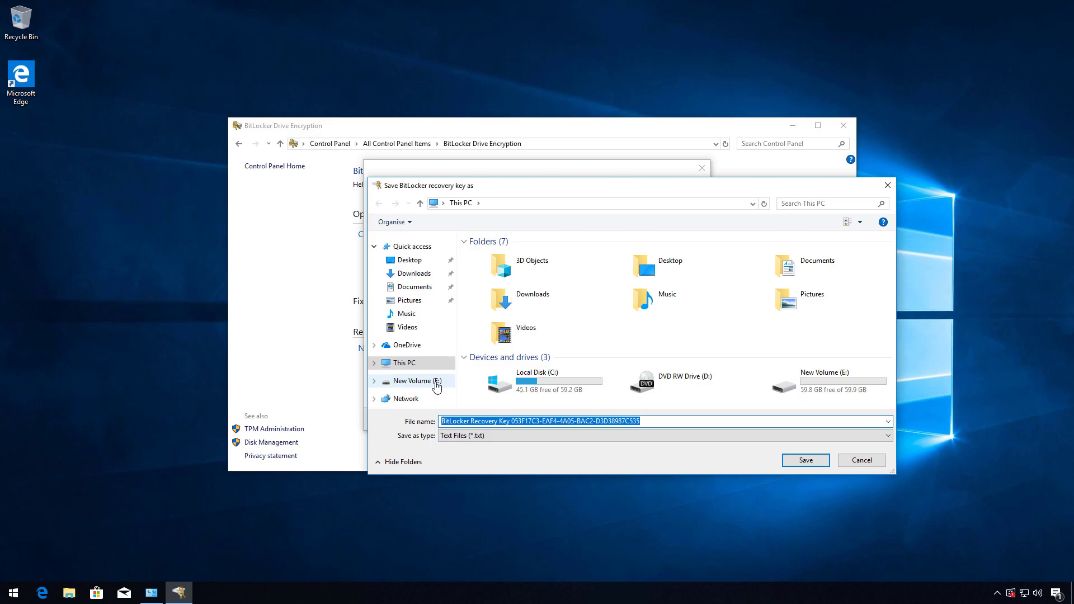
{"action": "left_click", "coordinate": [435, 382]}
{"action": "double_click", "coordinate": [499, 256]}
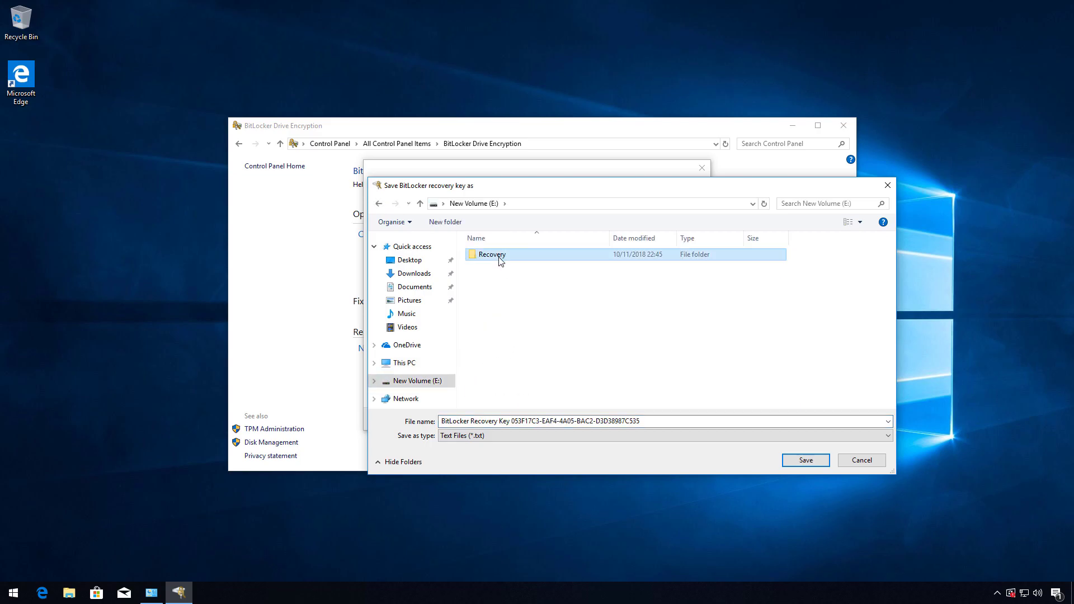
{"action": "left_click", "coordinate": [805, 461]}
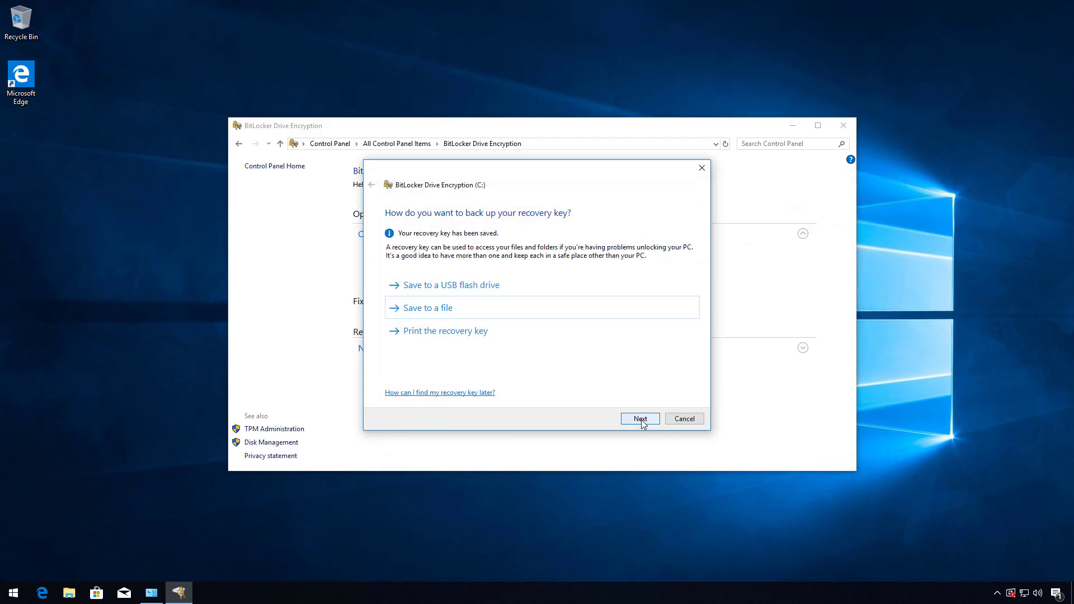
{"action": "left_click", "coordinate": [641, 419]}
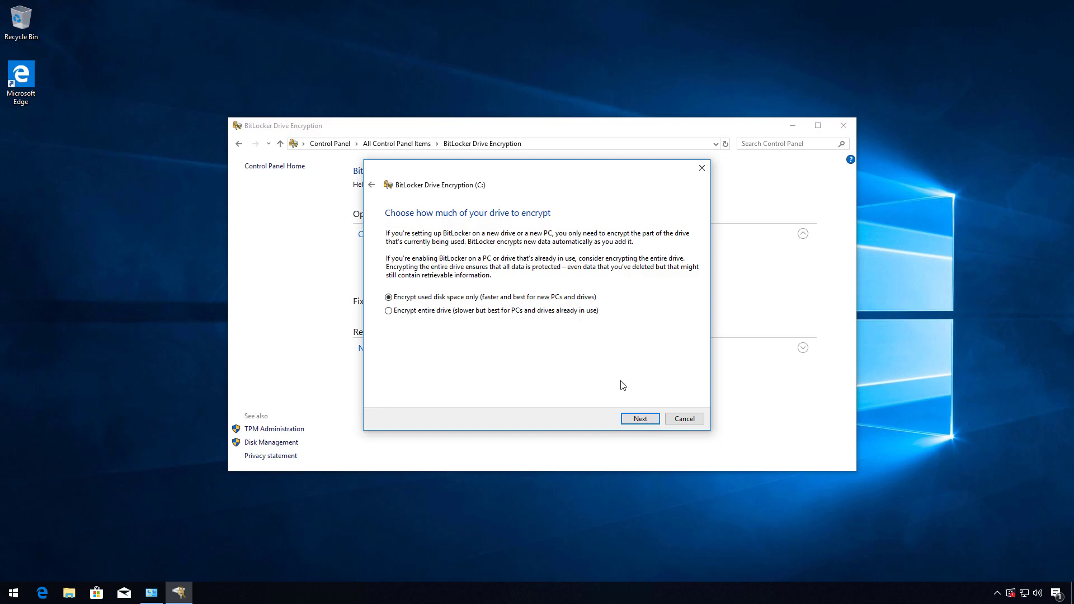
Accept encrypting used disk space only with the new encryption mode and complete the BitLocker setup.
{"action": "left_click", "coordinate": [639, 419]}
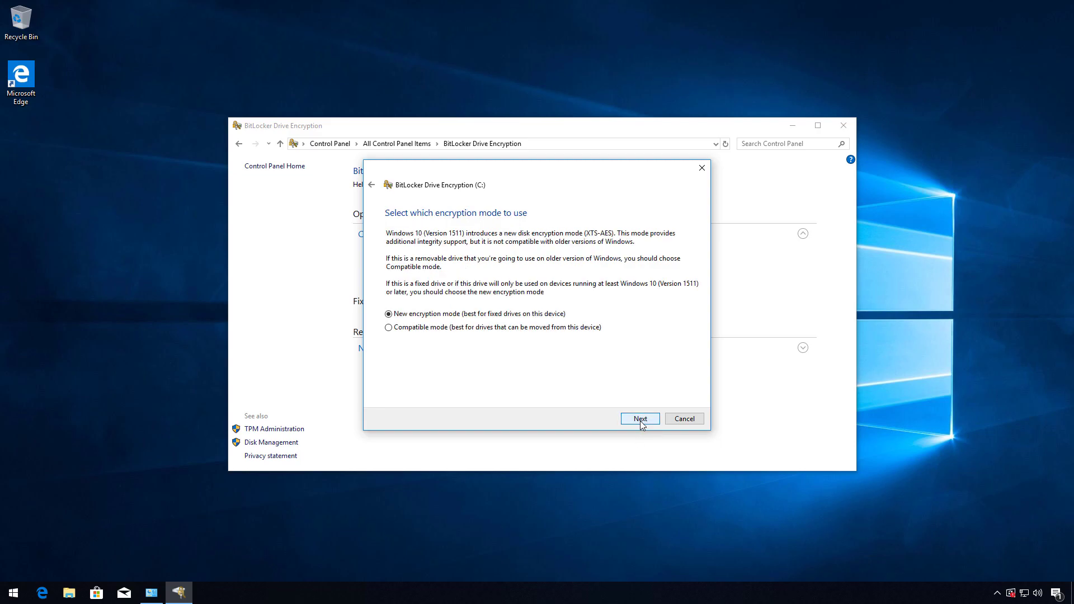
{"action": "left_click", "coordinate": [639, 419]}
{"action": "left_click", "coordinate": [640, 421]}
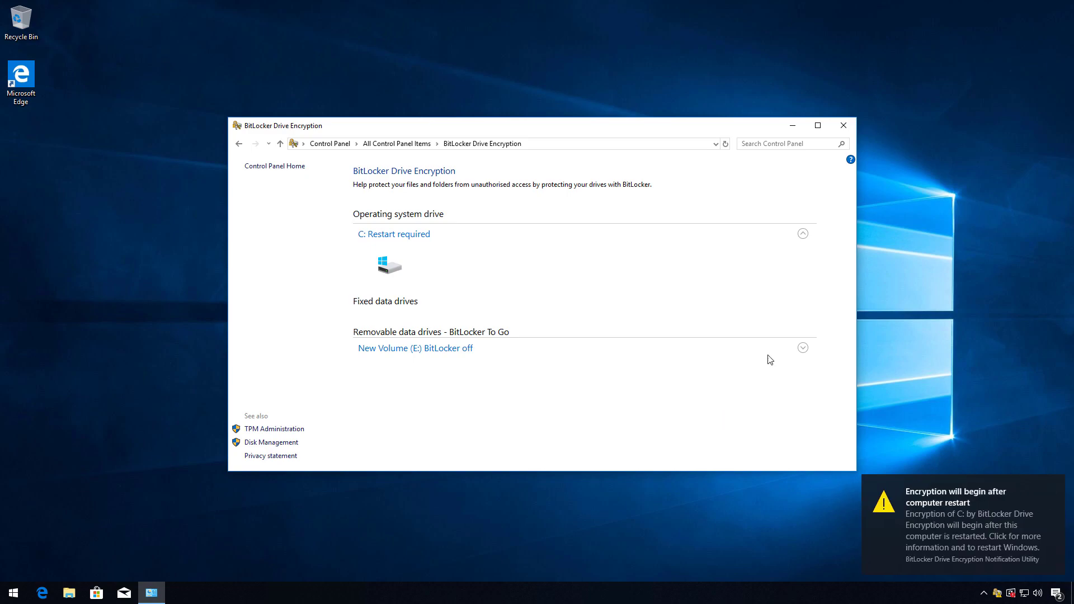
Close the BitLocker Drive Encryption window and restart the computer.
{"action": "left_click", "coordinate": [843, 125]}
{"action": "right_click", "coordinate": [12, 592]}
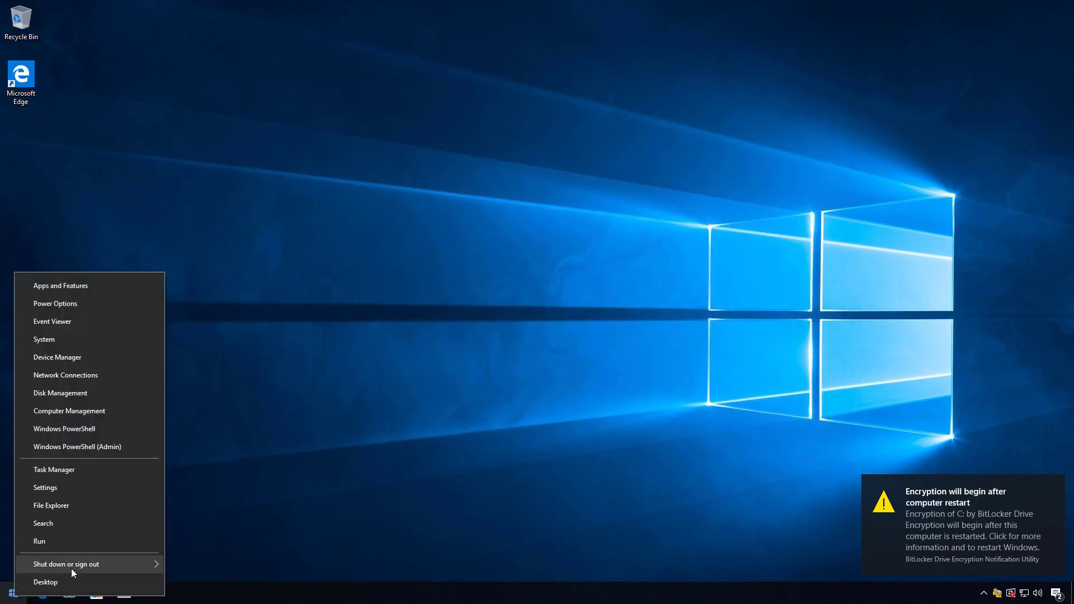
{"action": "mouse_move", "coordinate": [69, 569]}
{"action": "left_click", "coordinate": [220, 566]}
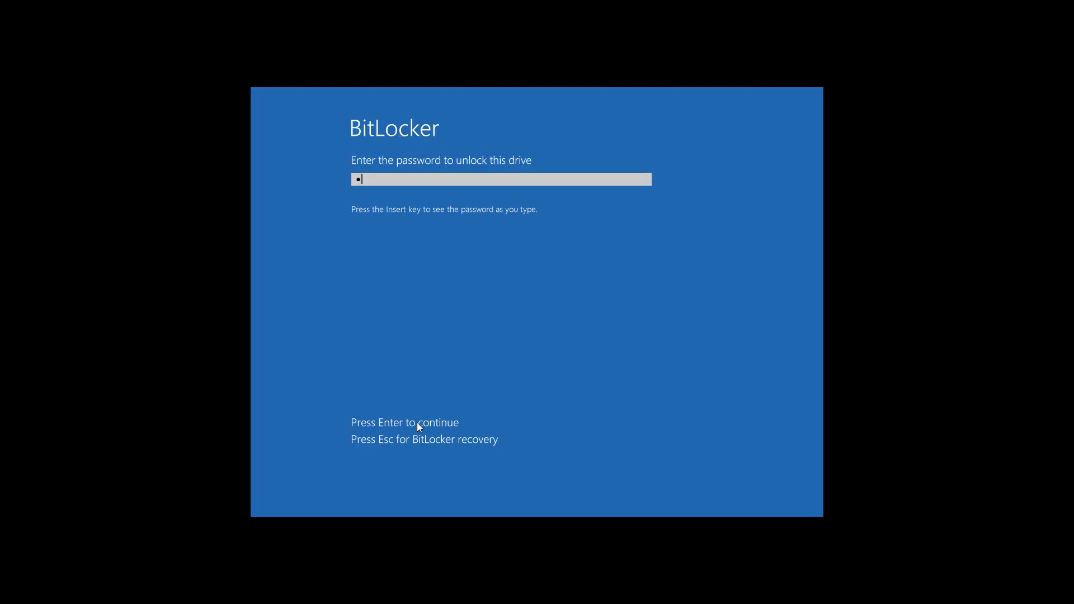
Unlock the drive with the BitLocker password and sign in to Windows with the account password.
{"action": "type", "text": "•••••••"}
{"action": "key", "text": "Return"}
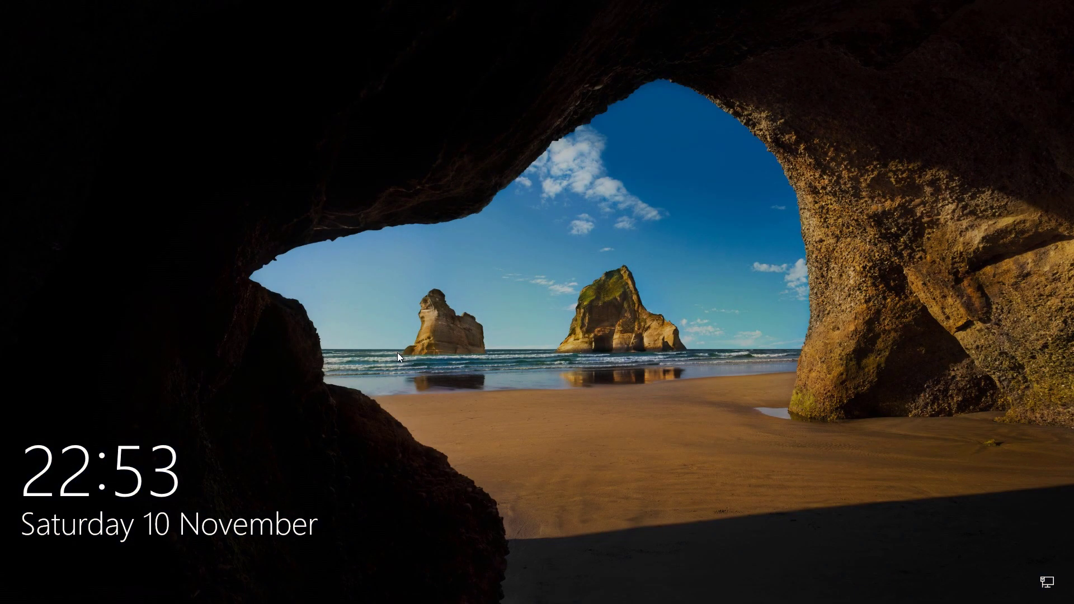
{"action": "key", "text": "space"}
{"action": "type", "text": "********"}
{"action": "key", "text": "Return"}
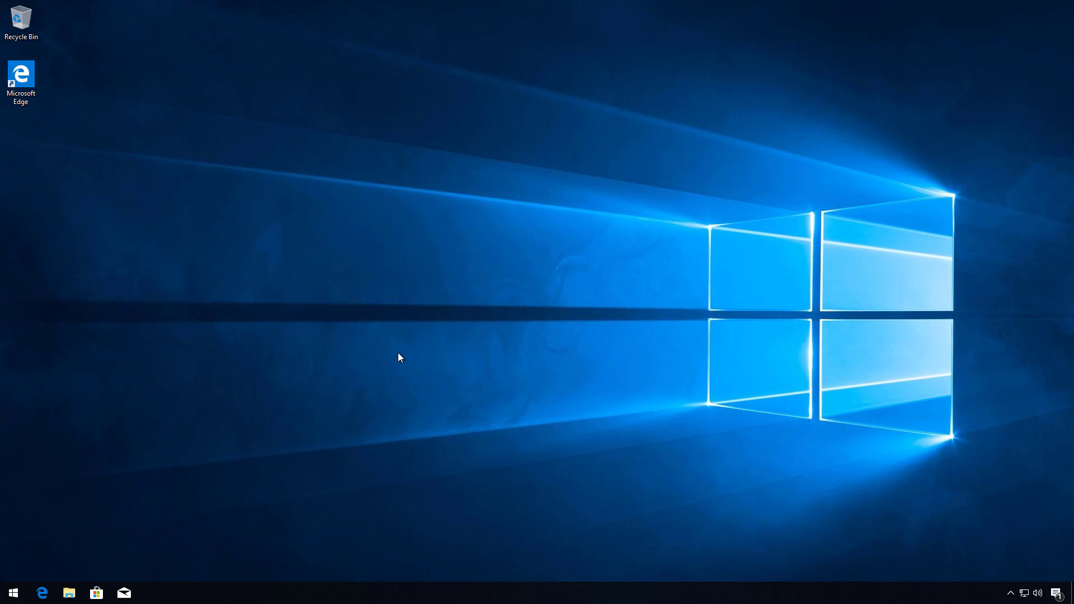
Reopen Control Panel through the Run command after signing in.
{"action": "right_click", "coordinate": [16, 594]}
{"action": "left_click", "coordinate": [68, 548]}
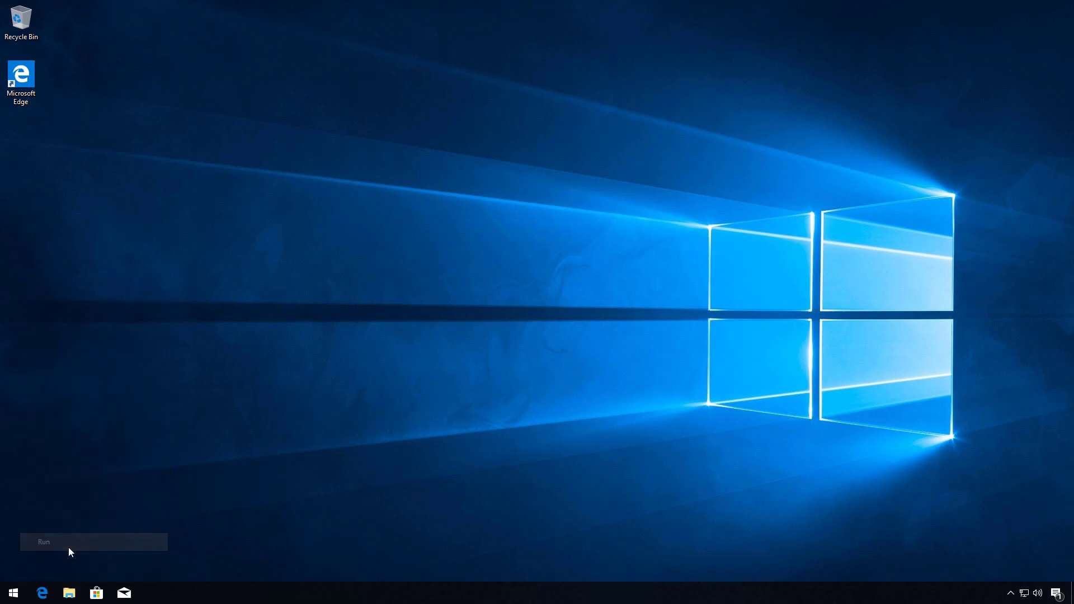
{"action": "key", "text": "Return"}
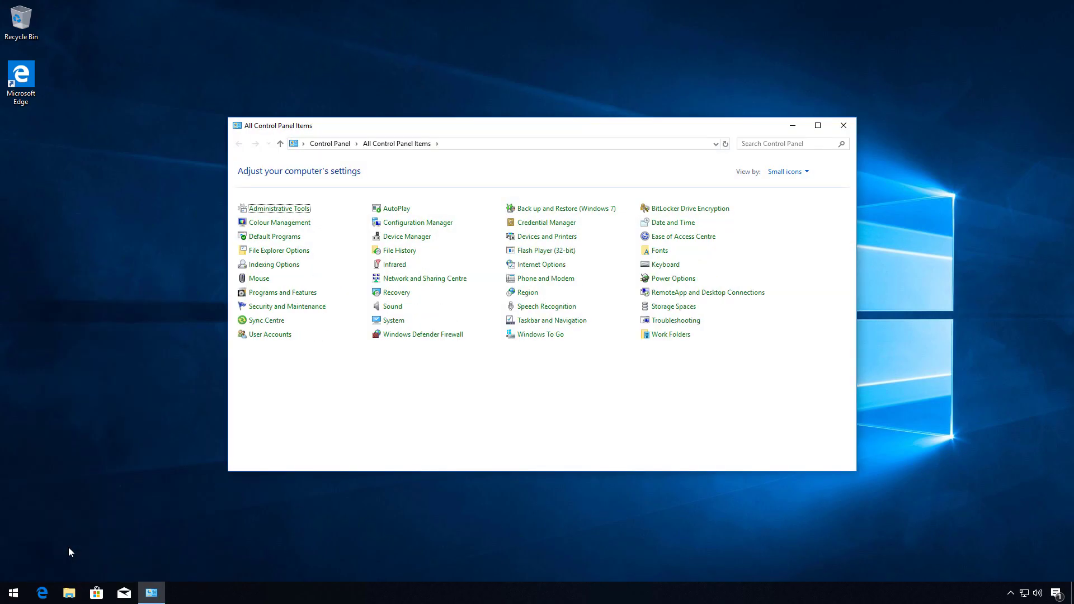
Open BitLocker Drive Encryption to check the operating system drive's encryption status, and minimise the window.
{"action": "left_click", "coordinate": [715, 211]}
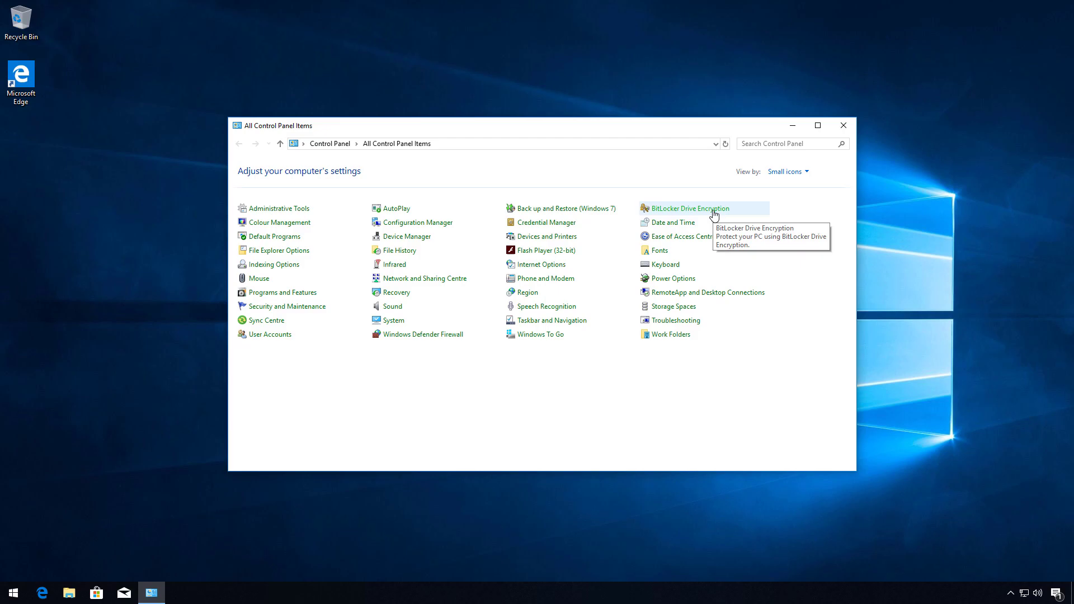
{"action": "right_click", "coordinate": [77, 205]}
{"action": "left_click", "coordinate": [106, 238]}
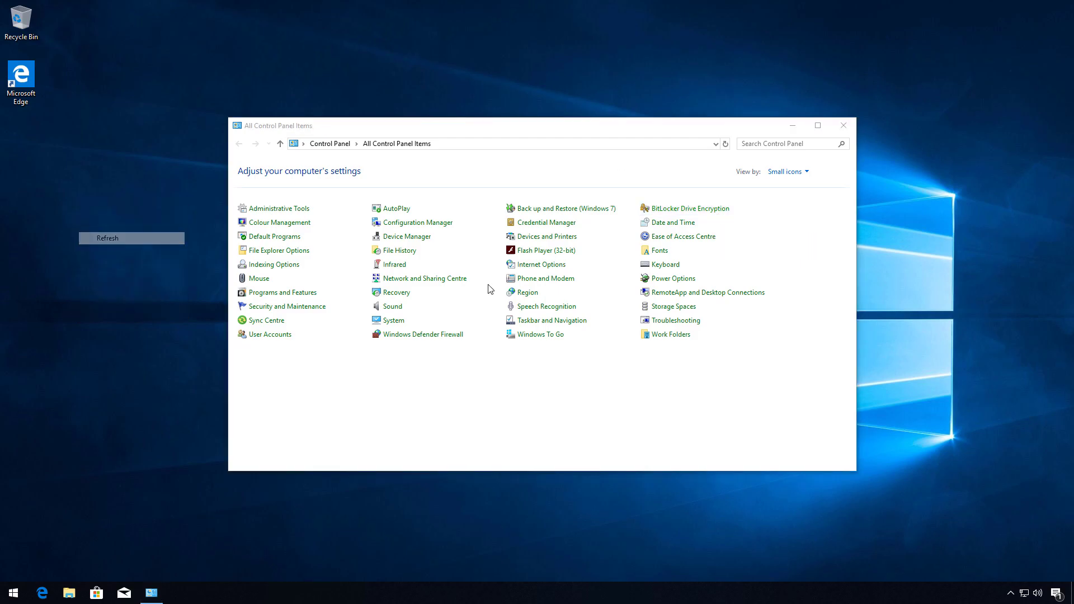
{"action": "left_click", "coordinate": [700, 209]}
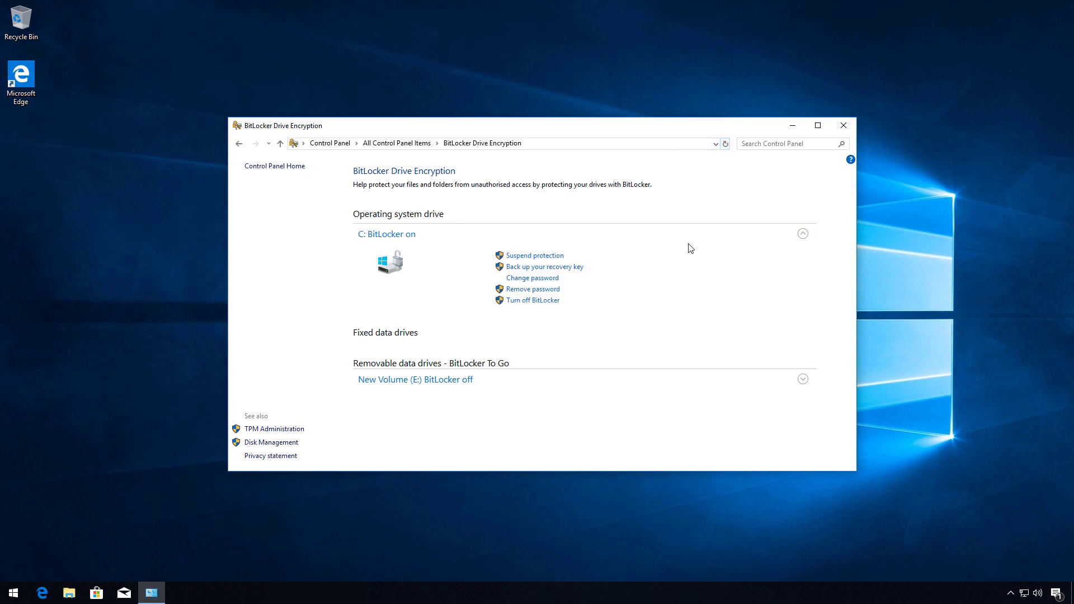
{"action": "left_click", "coordinate": [792, 125]}
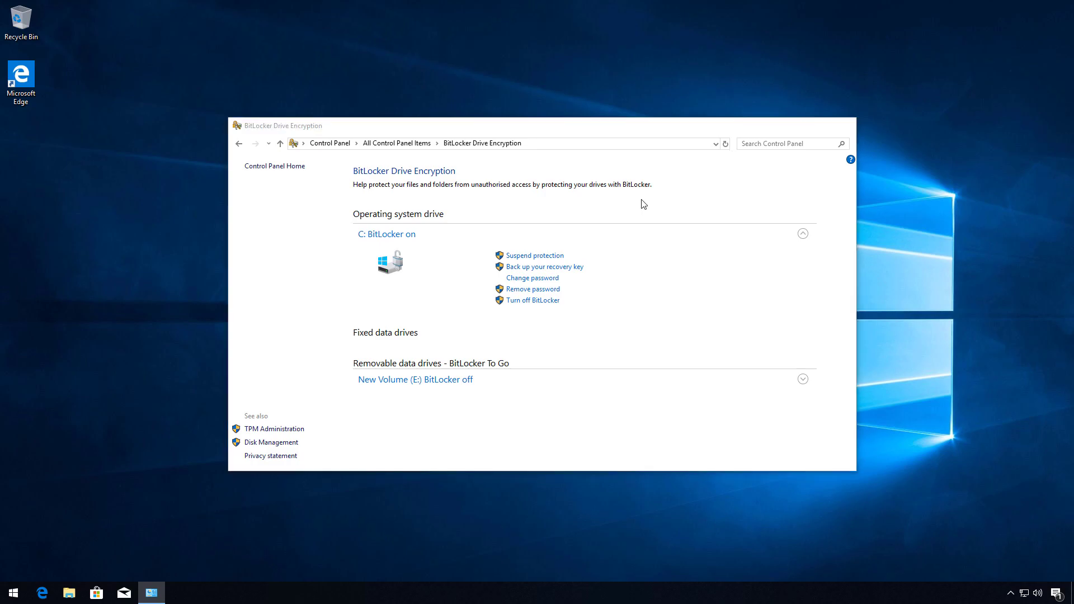
Switch to File Explorer, show the drives in This PC and select Local Disk (C:).
{"action": "left_click", "coordinate": [68, 591]}
{"action": "left_click", "coordinate": [283, 316]}
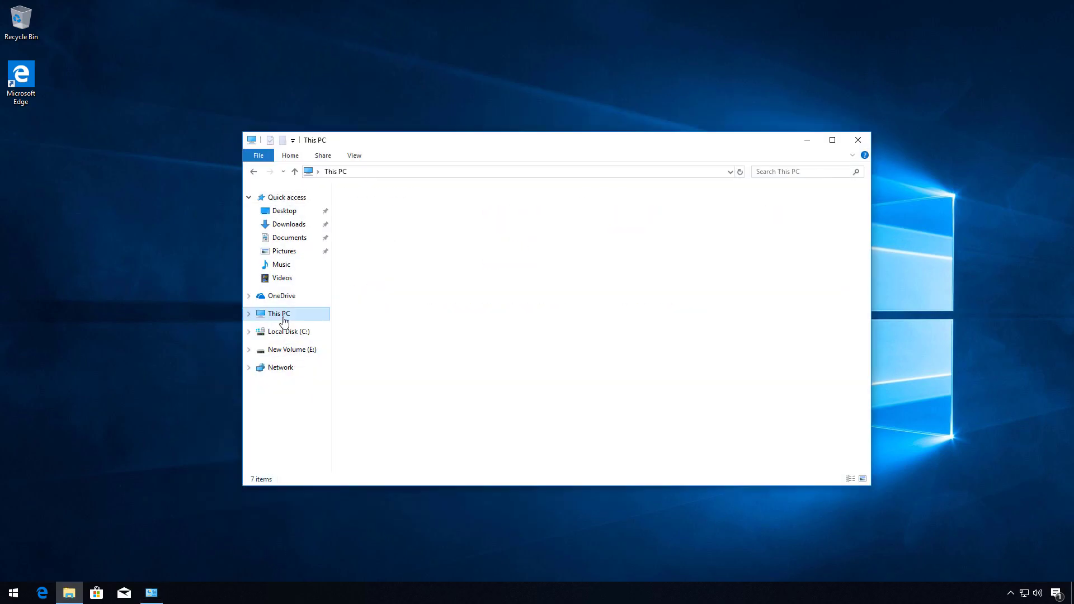
{"action": "left_click", "coordinate": [372, 344]}
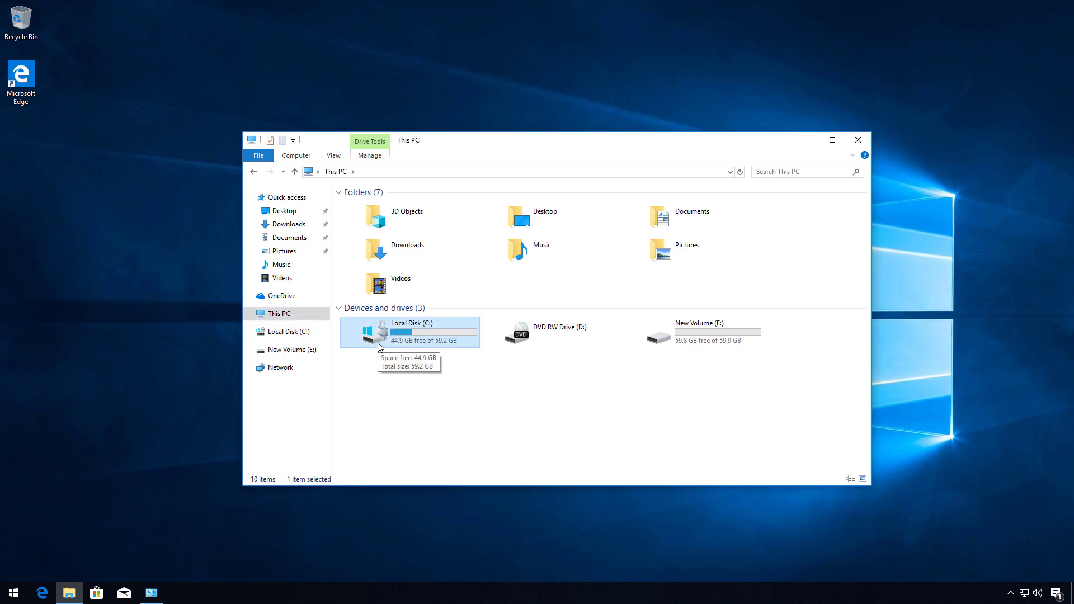
Open the Manage BitLocker view for Local Disk (C:) to check its options, and close it along with File Explorer.
{"action": "right_click", "coordinate": [448, 328]}
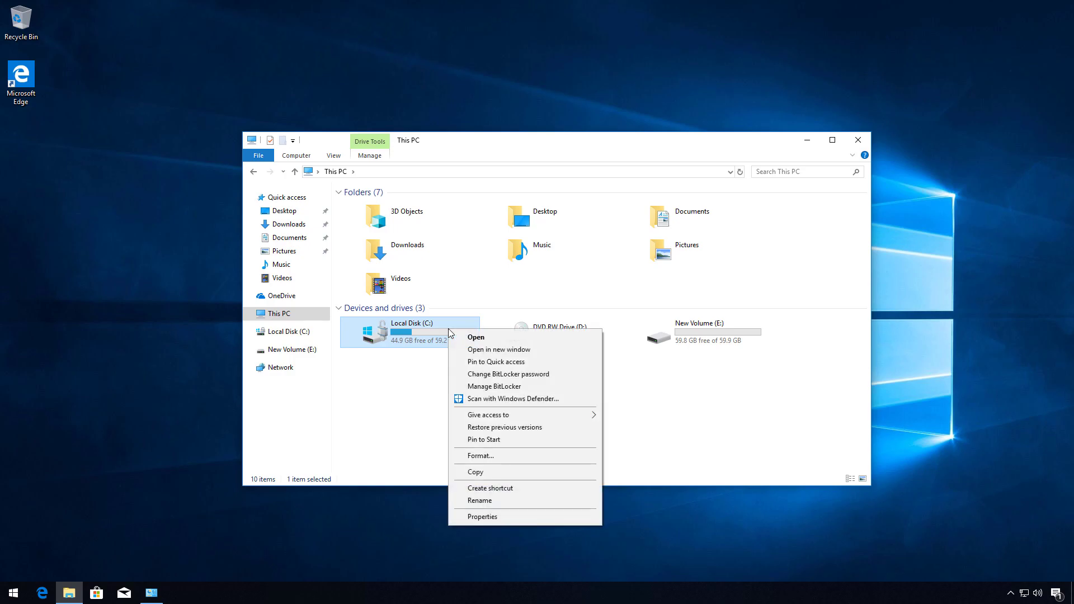
{"action": "left_click", "coordinate": [512, 388]}
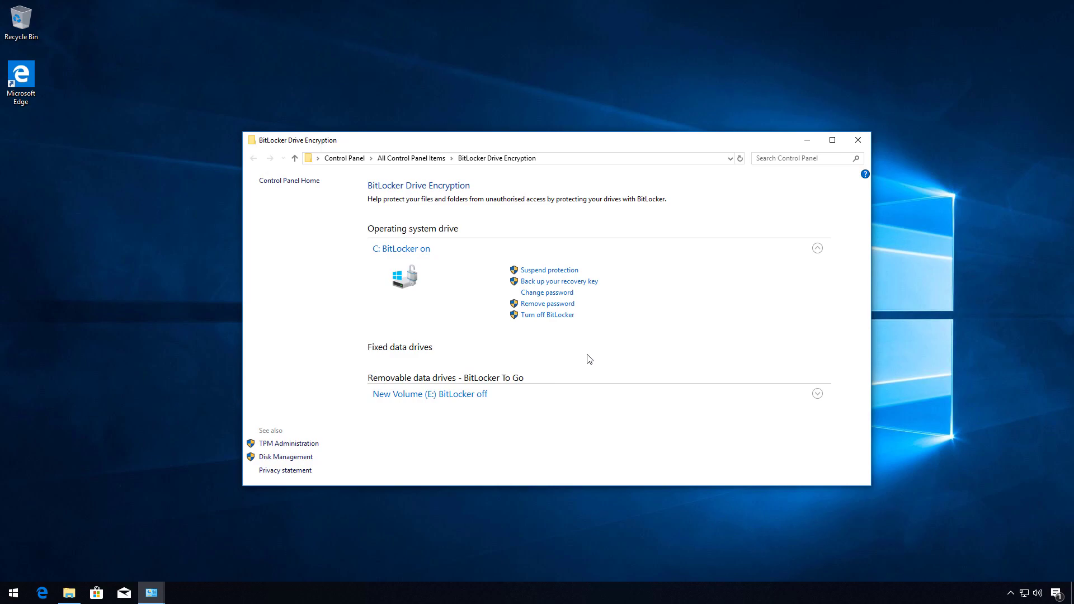
{"action": "left_click", "coordinate": [858, 141]}
{"action": "left_click", "coordinate": [857, 140]}
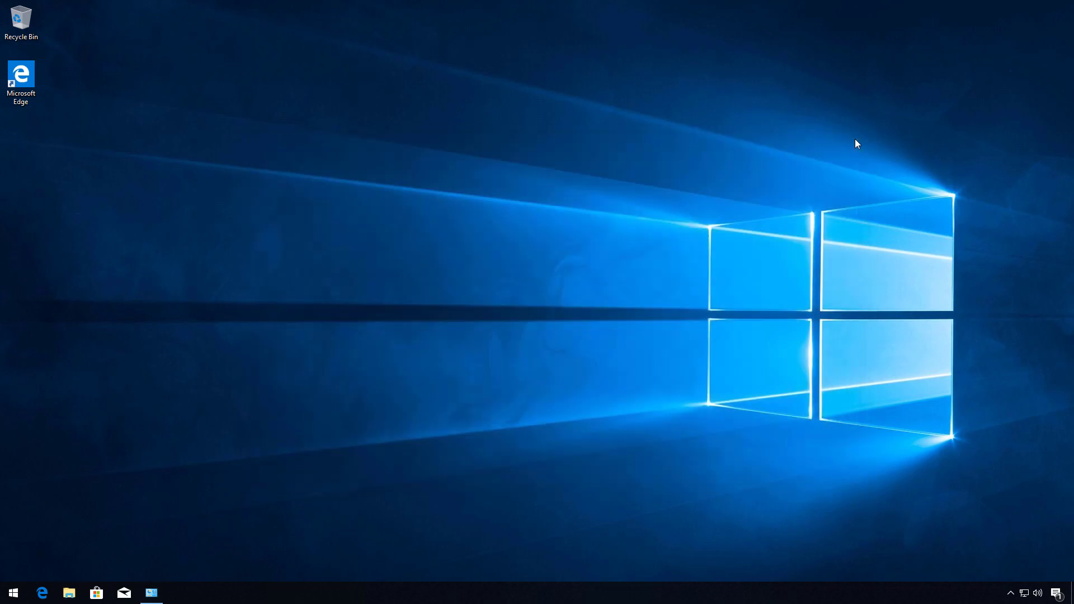